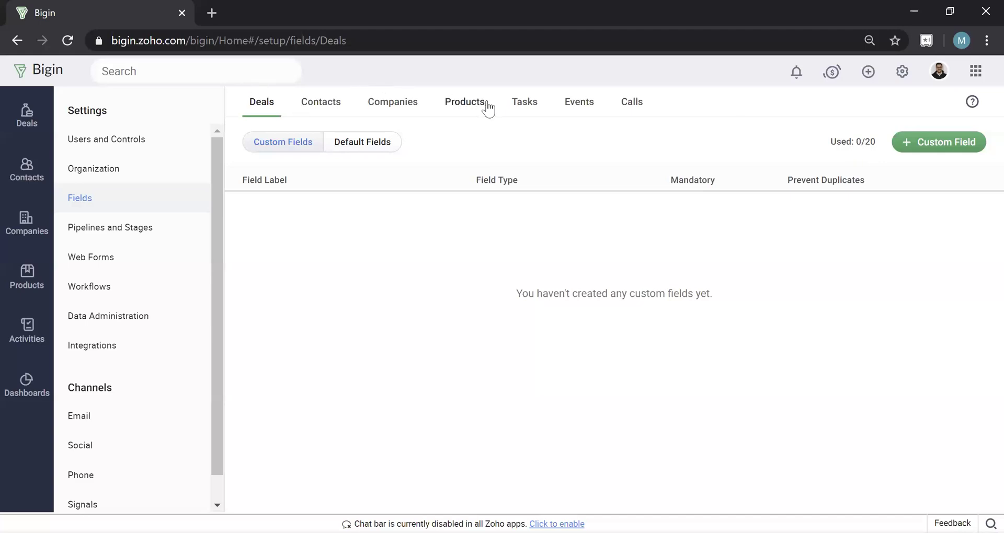
- Show the Deals module's default fields, such as Deal Owner, Deal Name, Stage and Closing Date
left_click(380, 141)
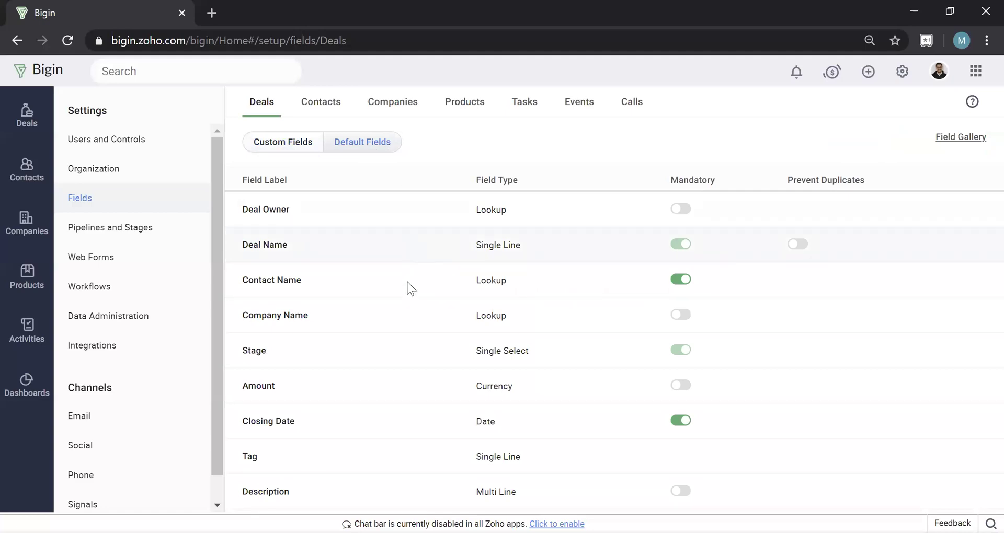
- Toggle Company Name's Mandatory switch, then return to the empty Deals custom fields list
left_click(676, 315)
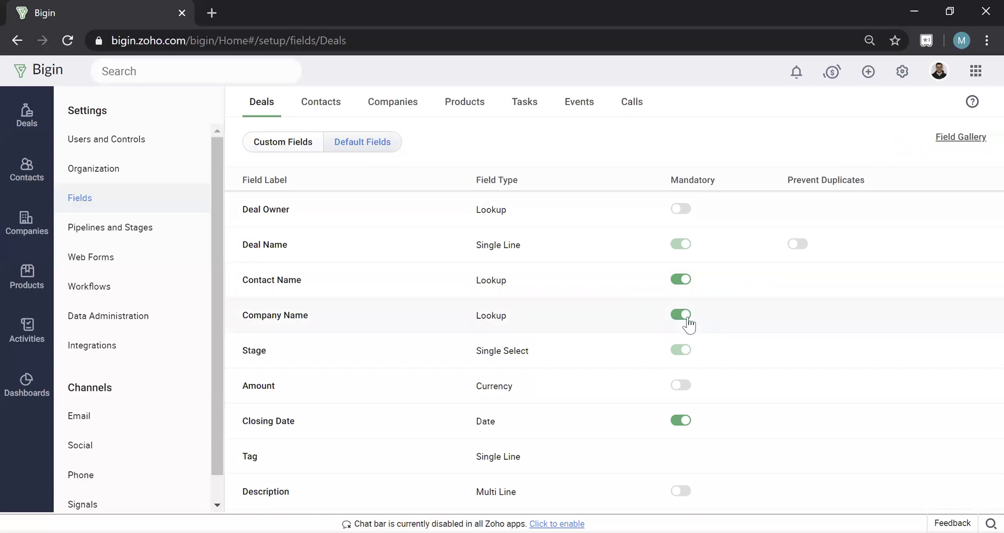
left_click(686, 317)
left_click(685, 316)
left_click(297, 150)
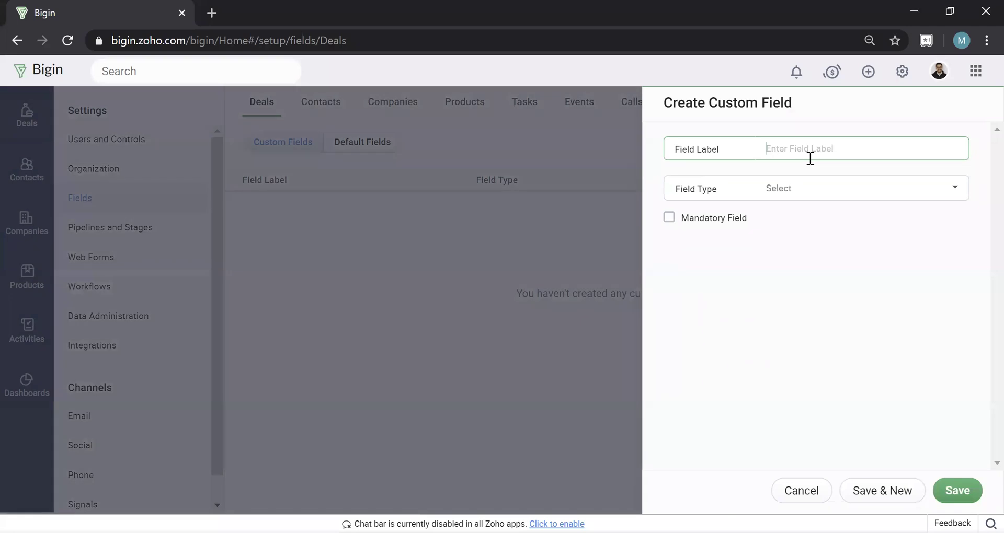
- Label the new Deals custom field 'Hours Needed' and browse the available field types
type("Hours Nee")
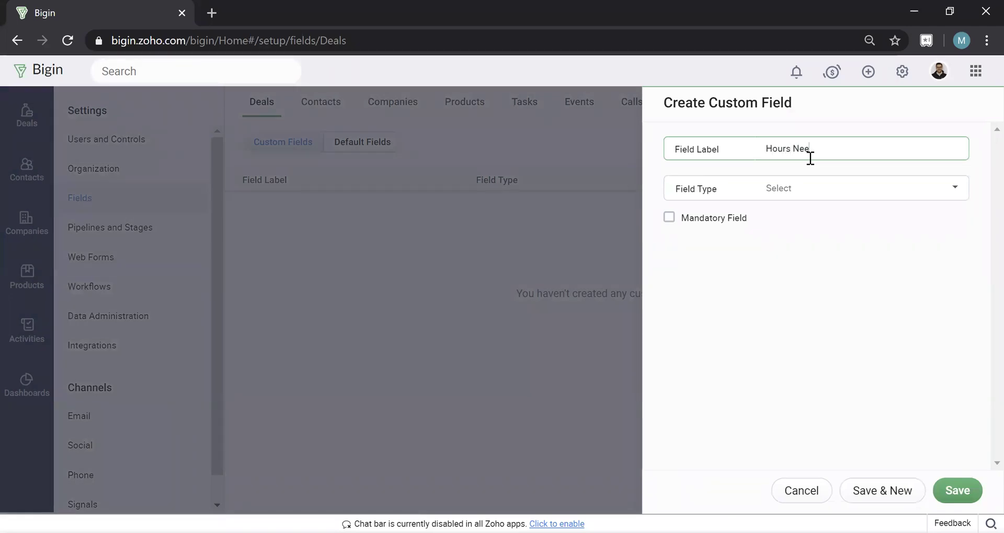
type("ded")
left_click(800, 245)
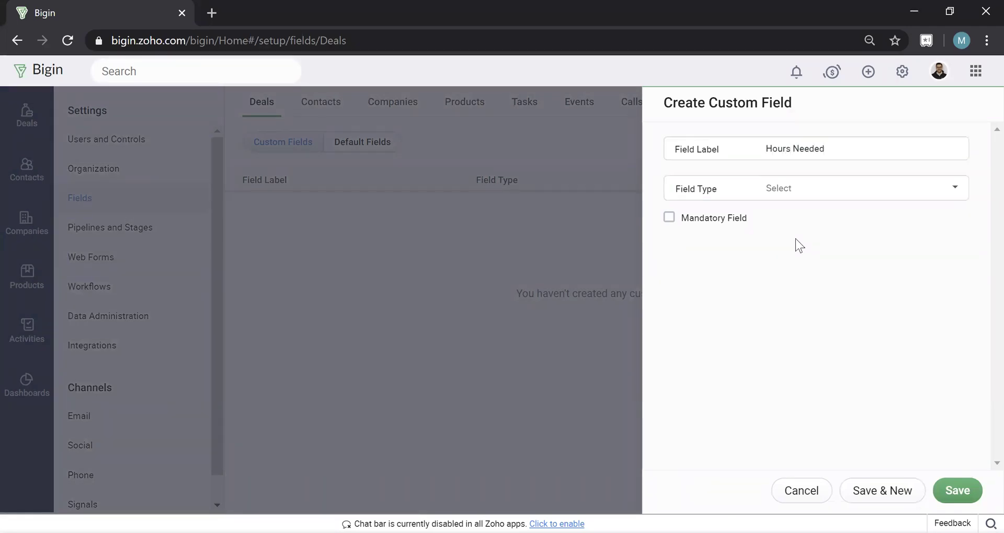
left_click(831, 197)
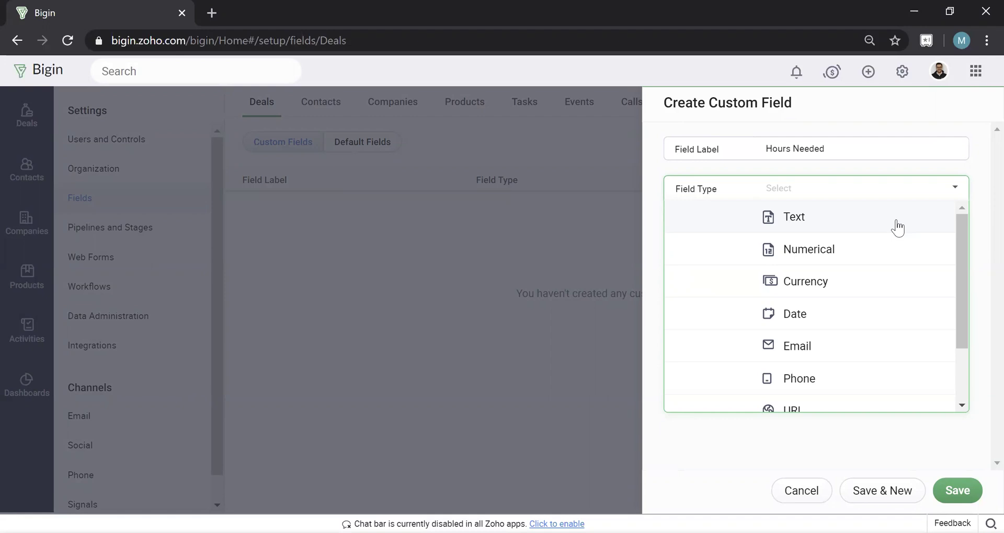
scroll(847, 267, "down", 2)
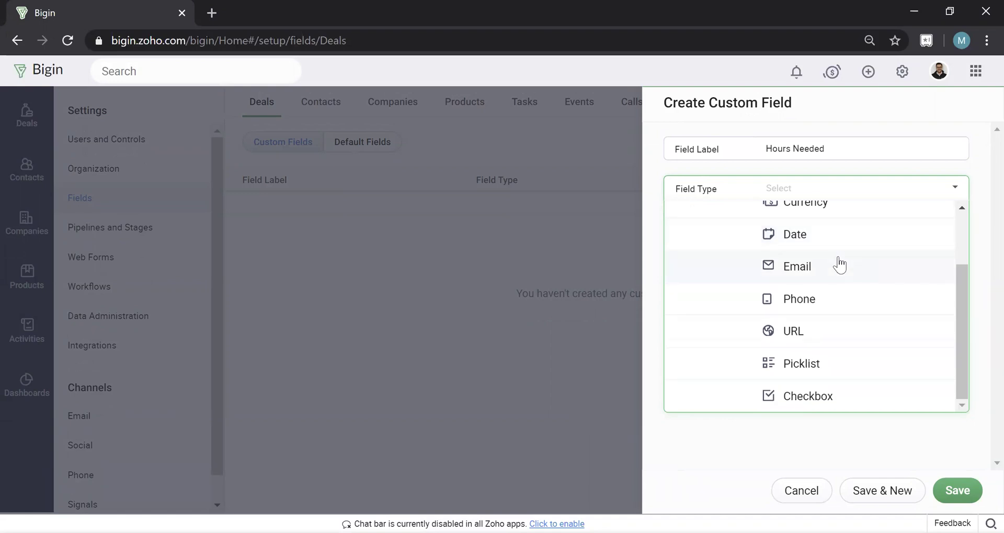
scroll(840, 265, "up", 2)
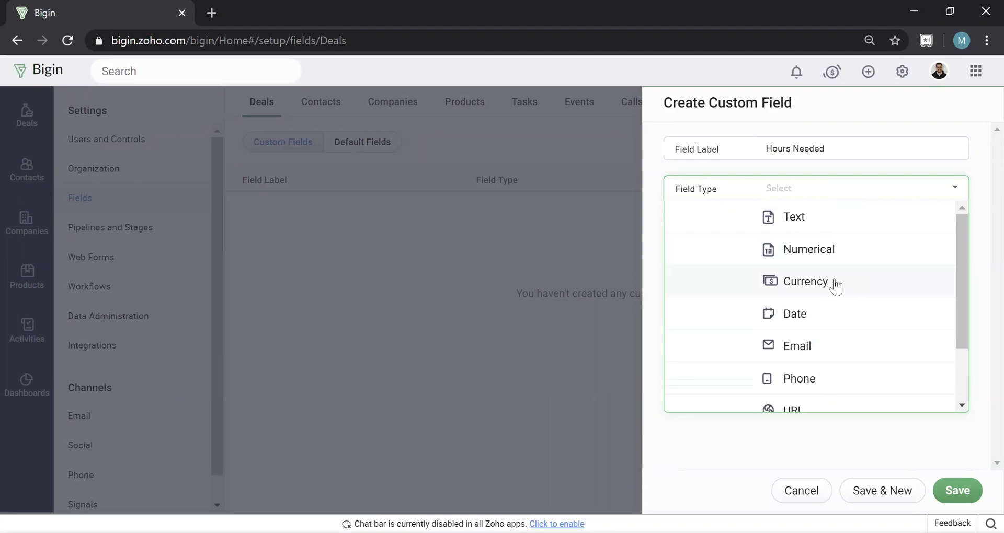
scroll(824, 312, "down", 2)
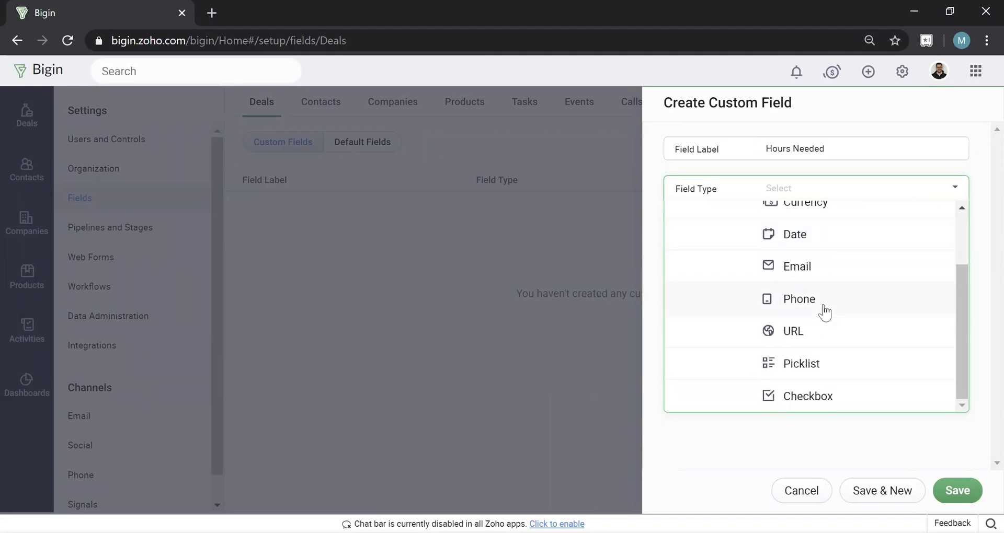
scroll(825, 312, "up", 2)
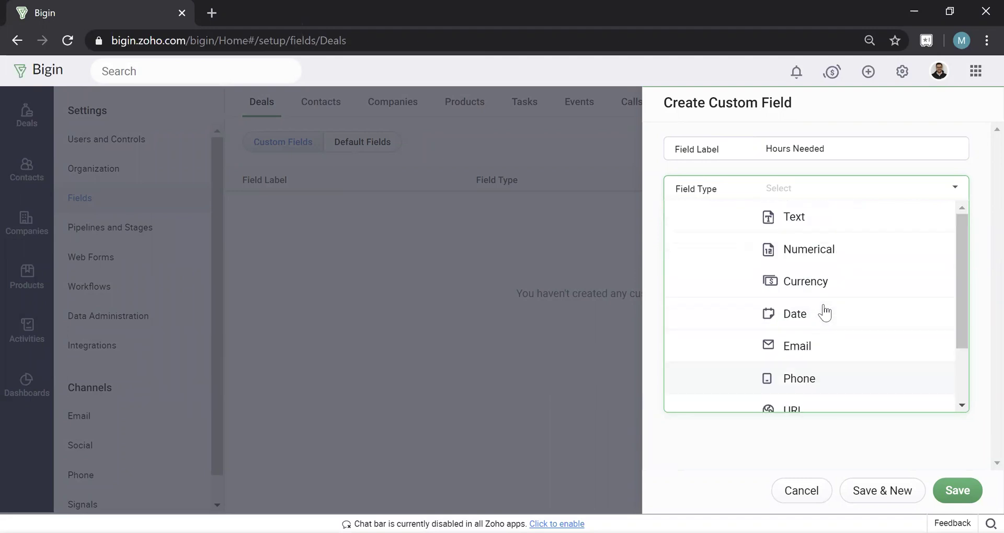
- Save Hours Needed as a Numerical field with the Decimal sub type
left_click(825, 255)
left_click(822, 228)
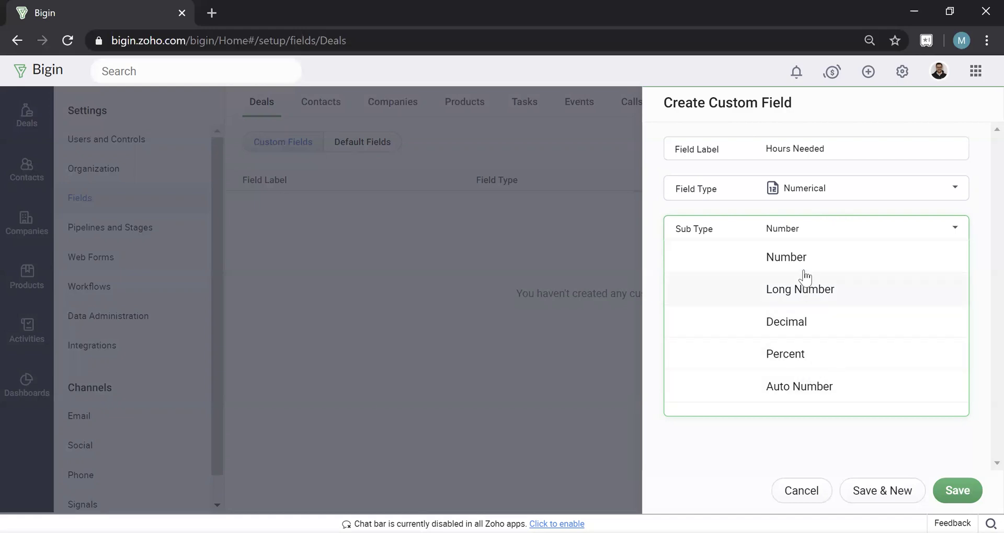
left_click(802, 329)
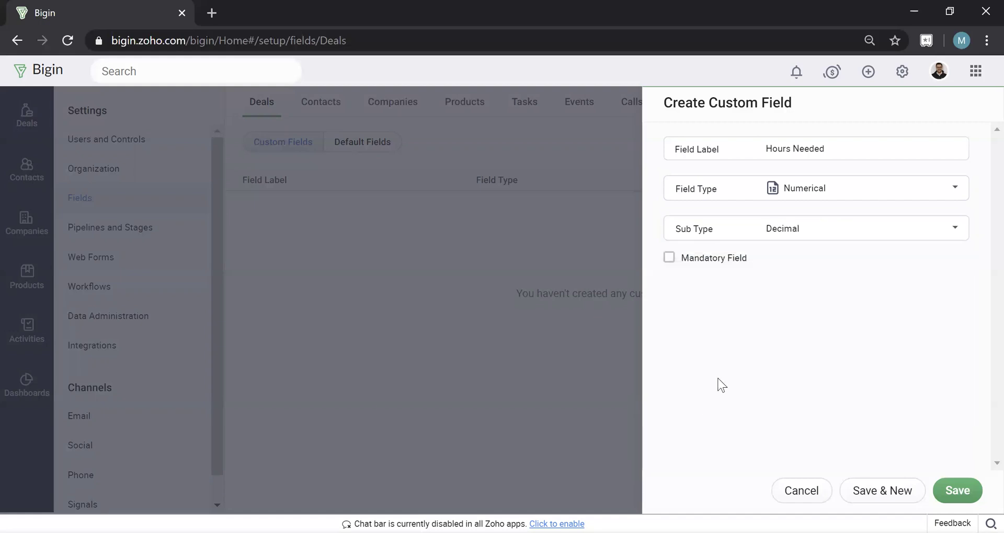
left_click(964, 494)
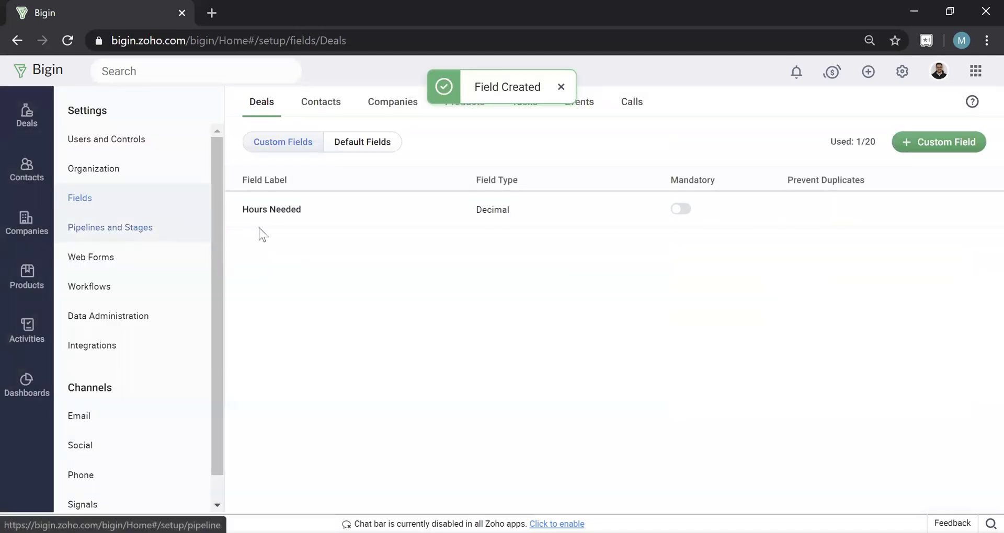
- Make Hours Needed mandatory, check it appears in the Create Deal form, then cancel
left_click(676, 211)
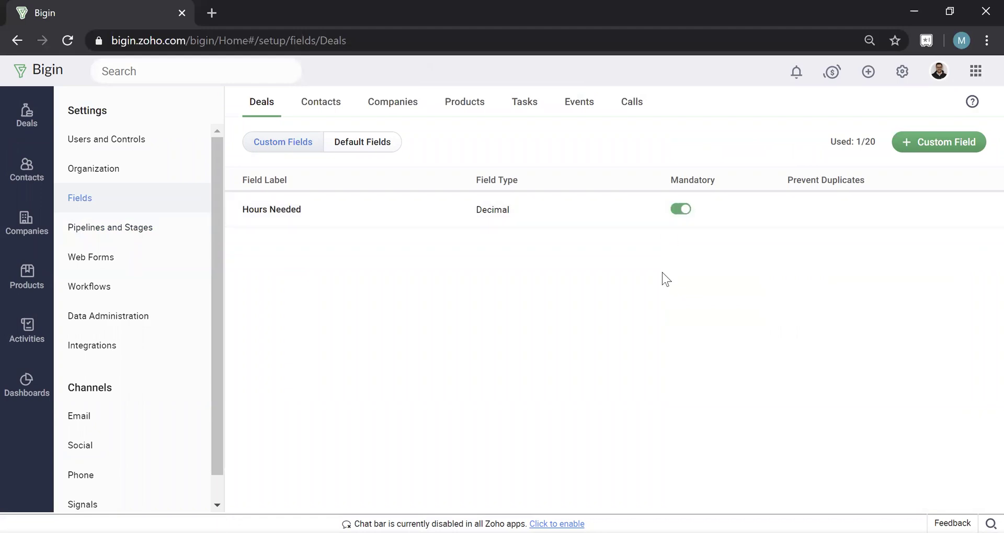
mouse_move(680, 209)
left_click(38, 112)
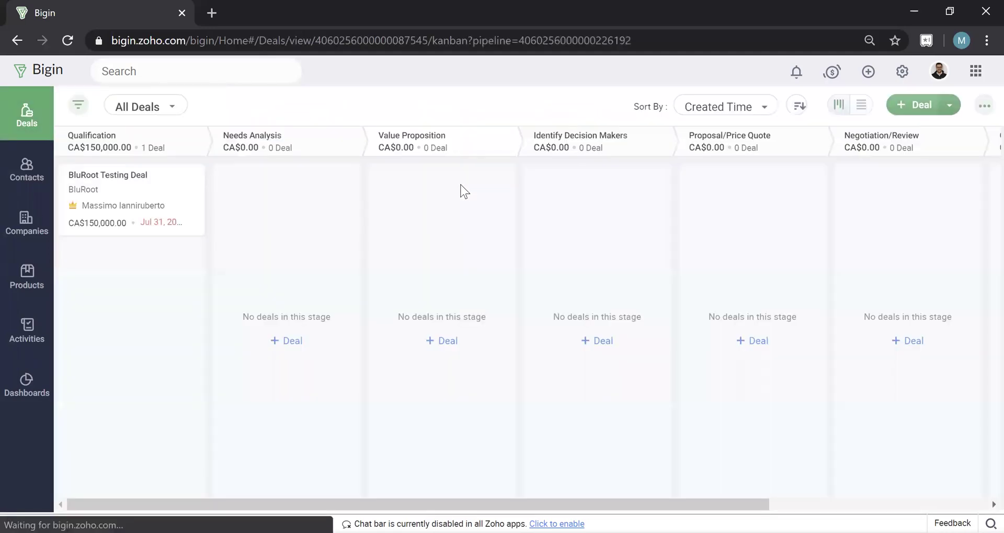
left_click(918, 107)
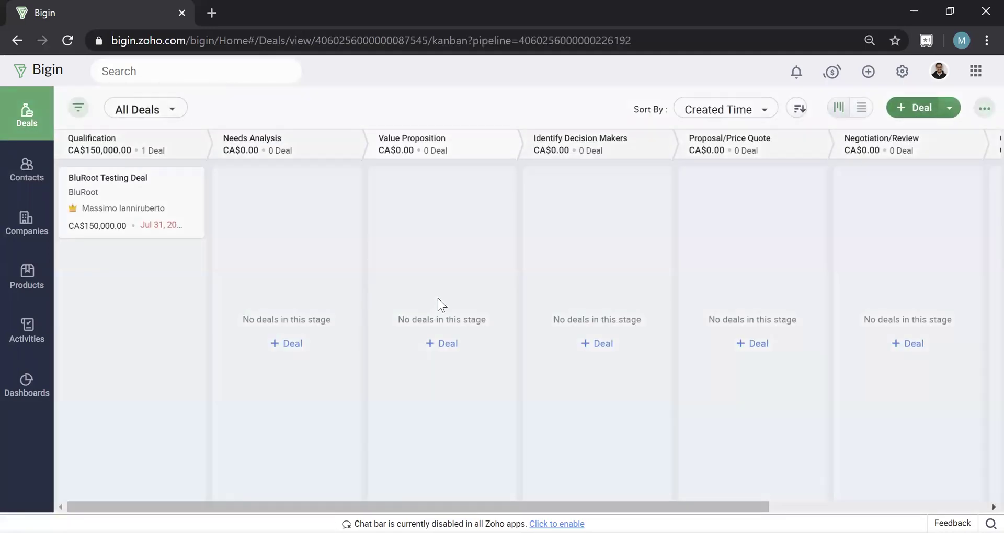
scroll(660, 322, "down", 3)
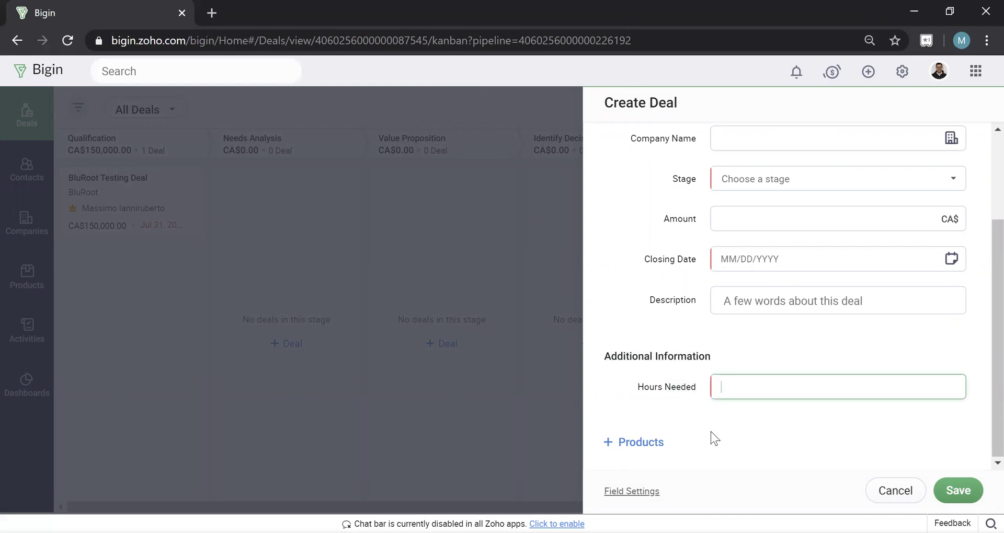
scroll(714, 438, "up", 2)
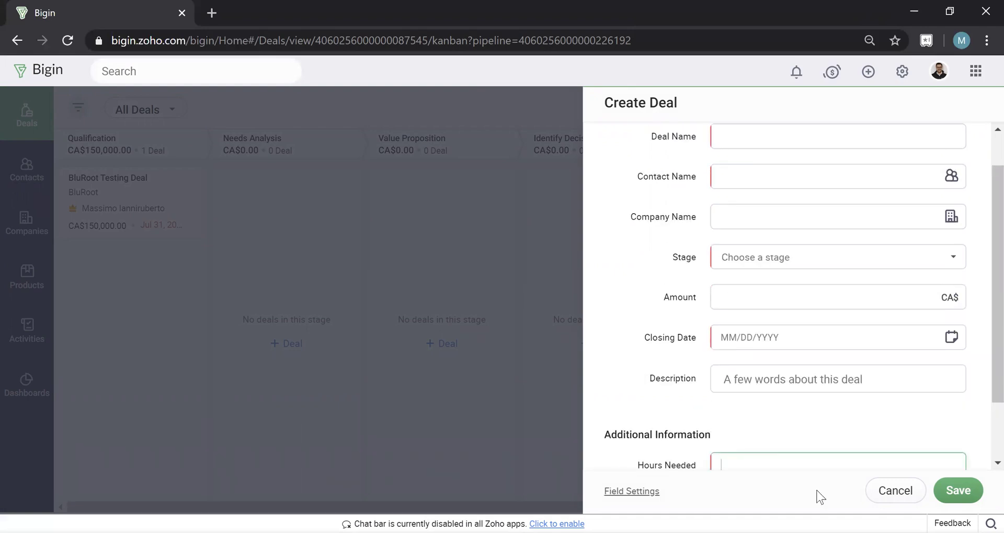
left_click(871, 494)
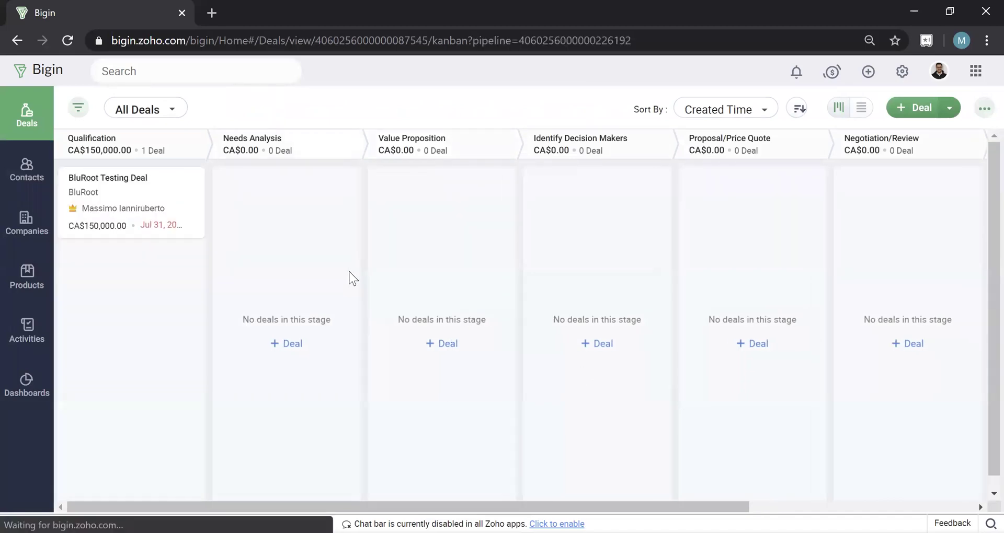
- Switch off the Mandatory requirement for Hours Needed in the Deals field settings
left_click(902, 71)
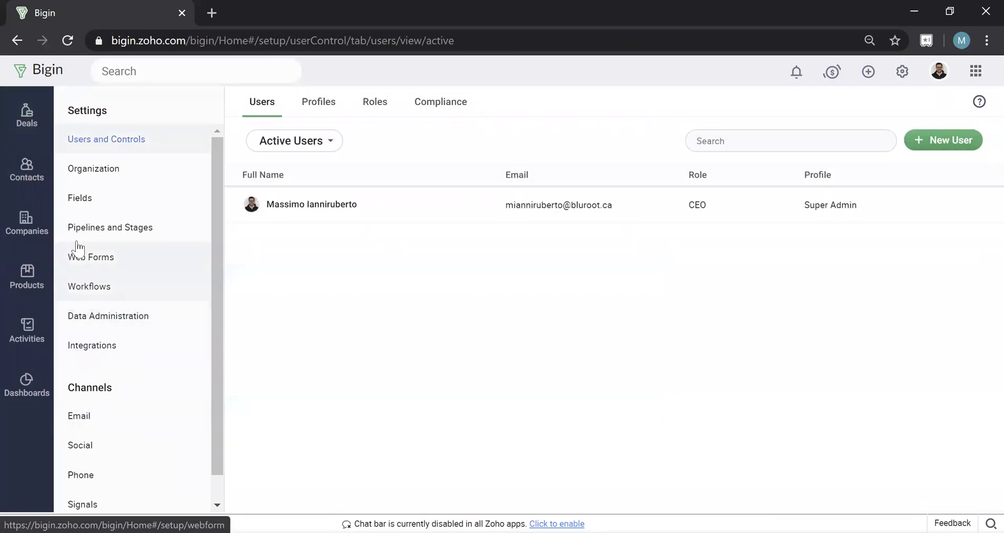
left_click(99, 198)
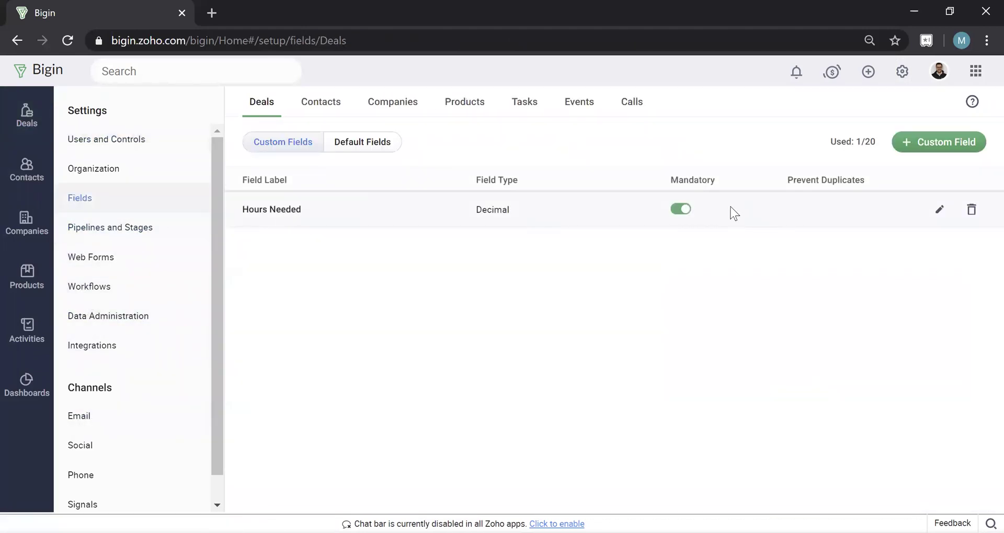
left_click(685, 210)
- Check the Contacts and Companies custom fields, then return to Deals
left_click(311, 105)
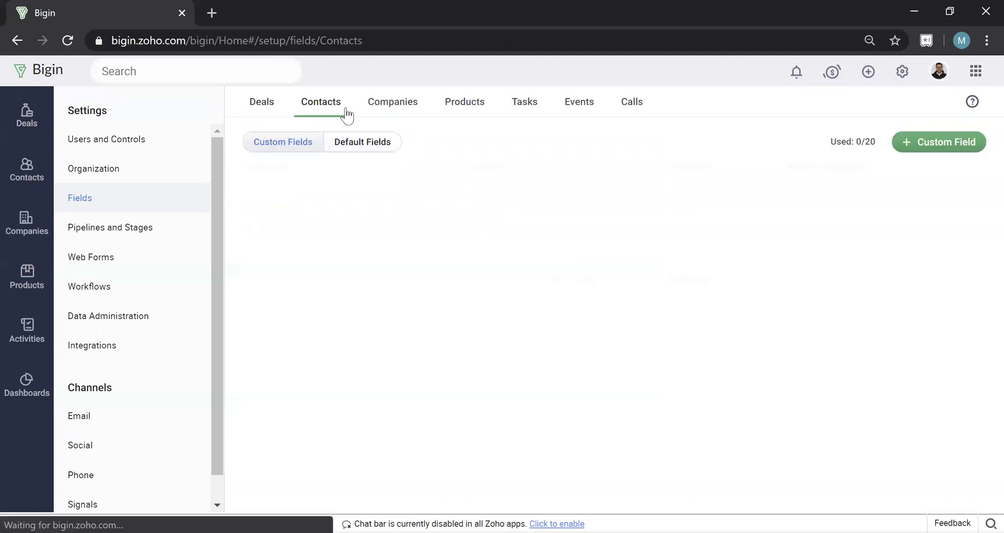
left_click(385, 110)
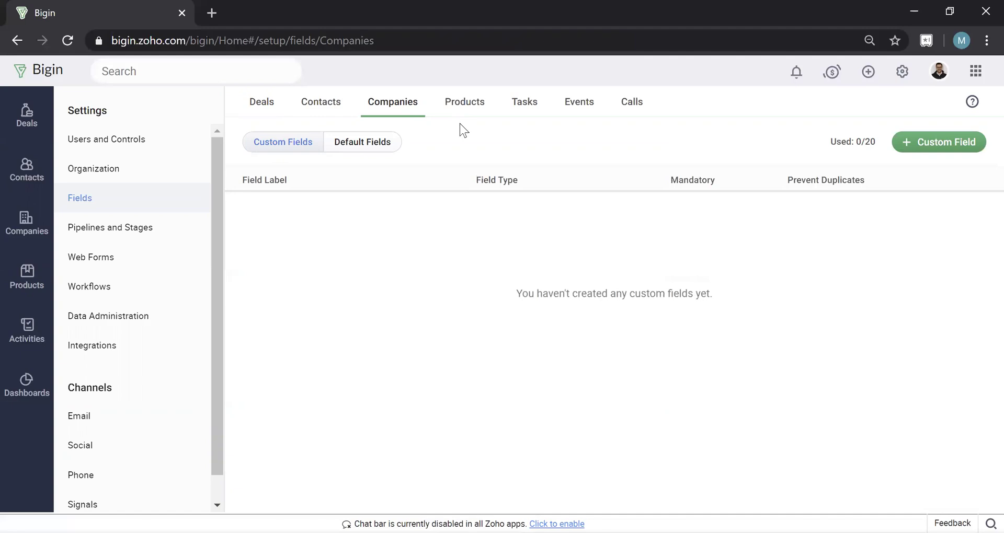
left_click(259, 110)
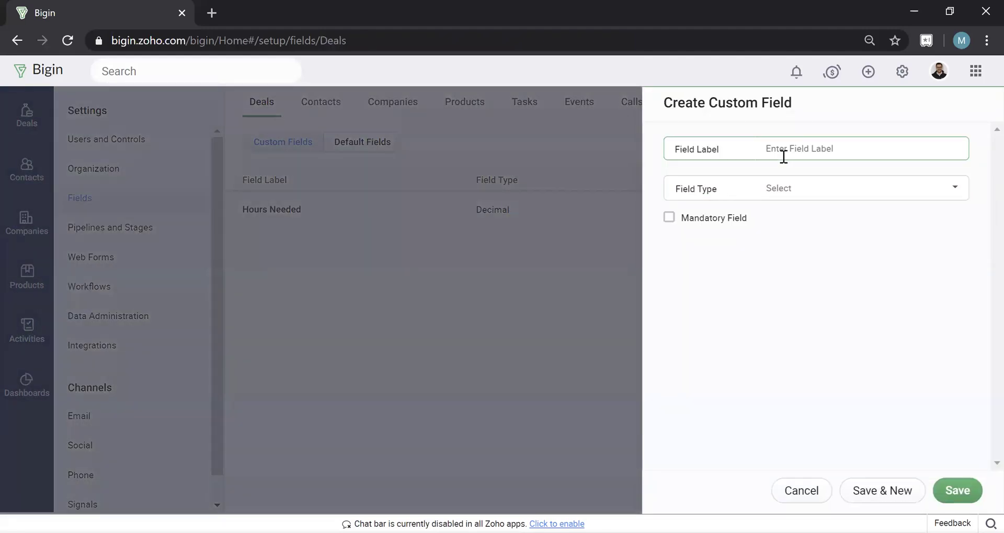
- Make the new Deals field a single-select Picklist
left_click(799, 189)
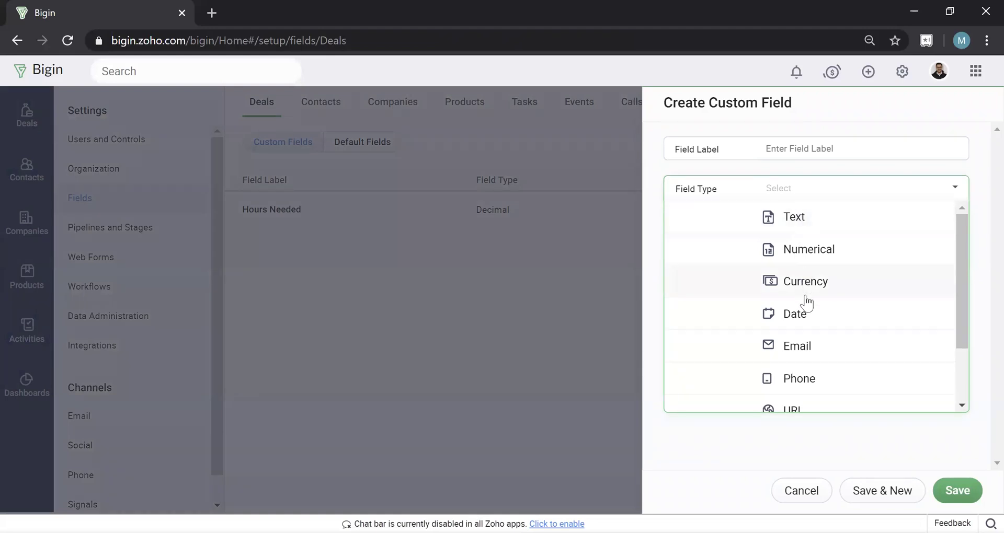
scroll(803, 329, "down", 2)
left_click(800, 367)
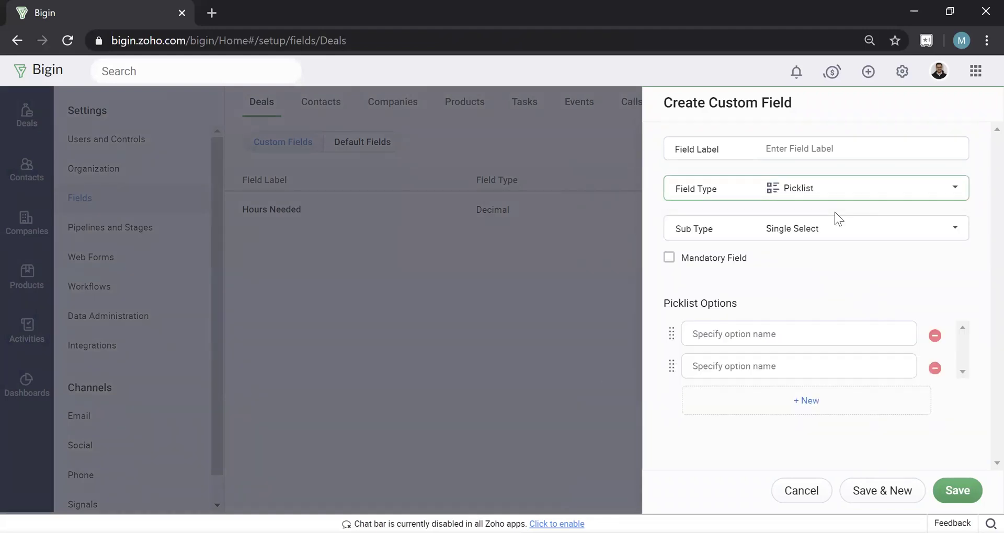
left_click(805, 229)
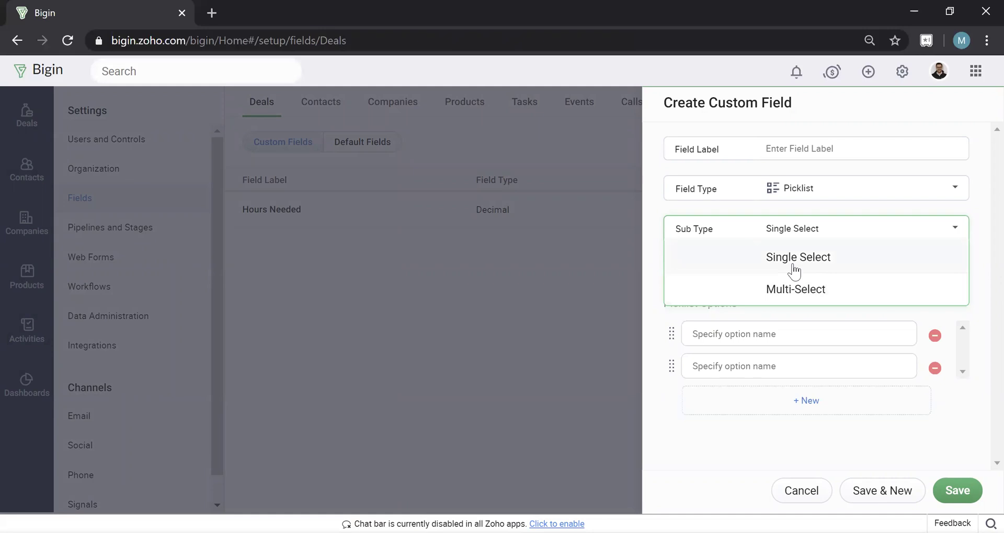
left_click(767, 269)
- Enter picklist options Test and Test2, add a blank third option, and move Test2 first
left_click(755, 331)
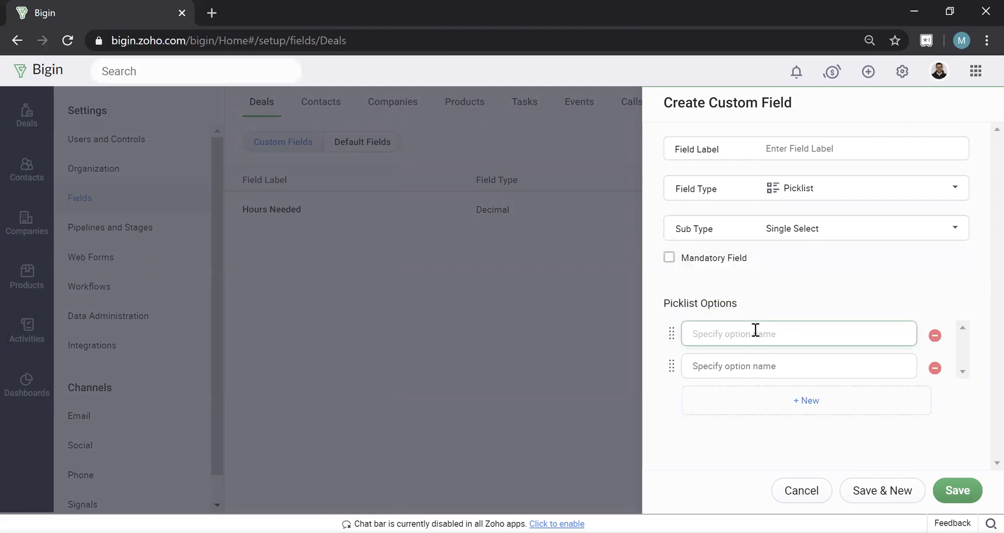
type("Tes")
type("t")
key("Tab")
type("Ets")
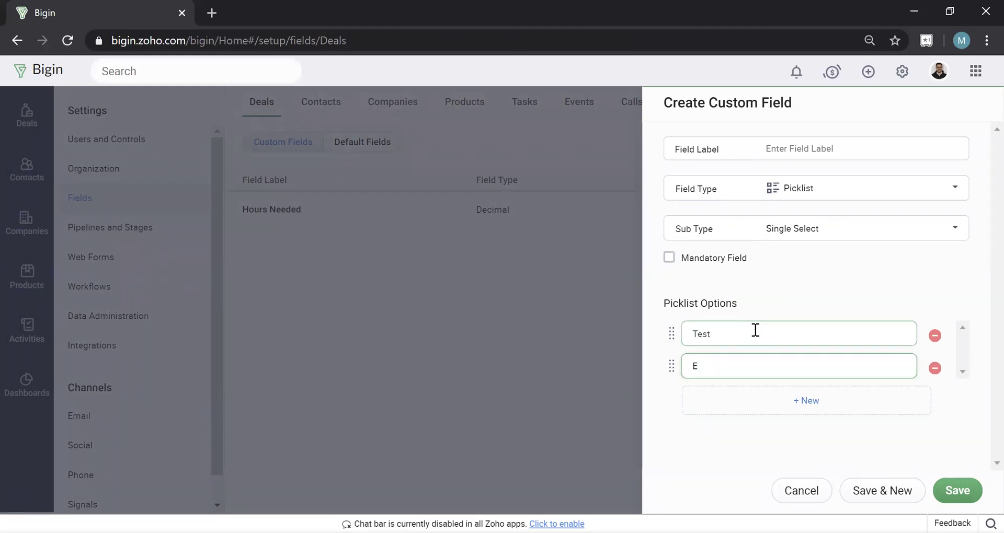
key("BackSpace")
type("Test2")
left_click(791, 404)
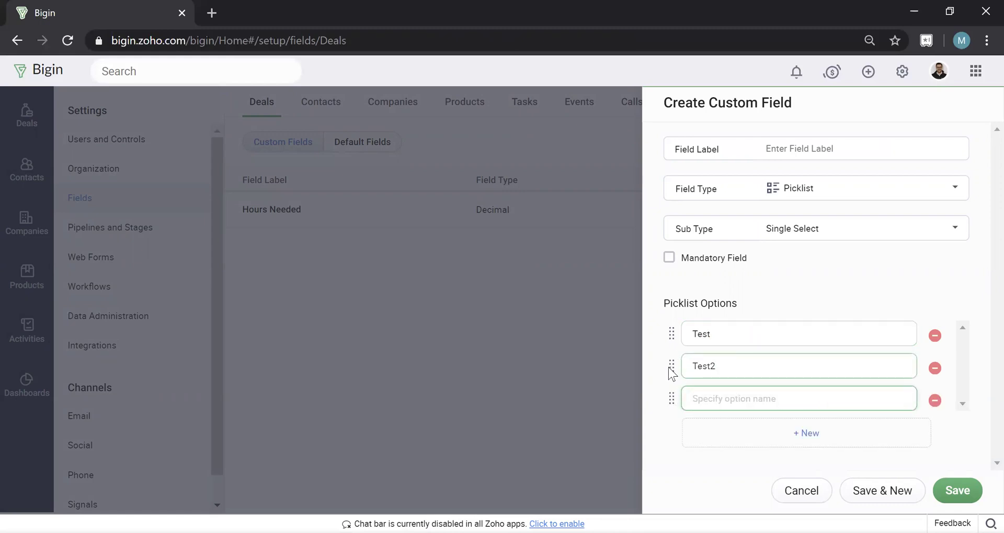
left_click_drag(670, 366, 671, 334)
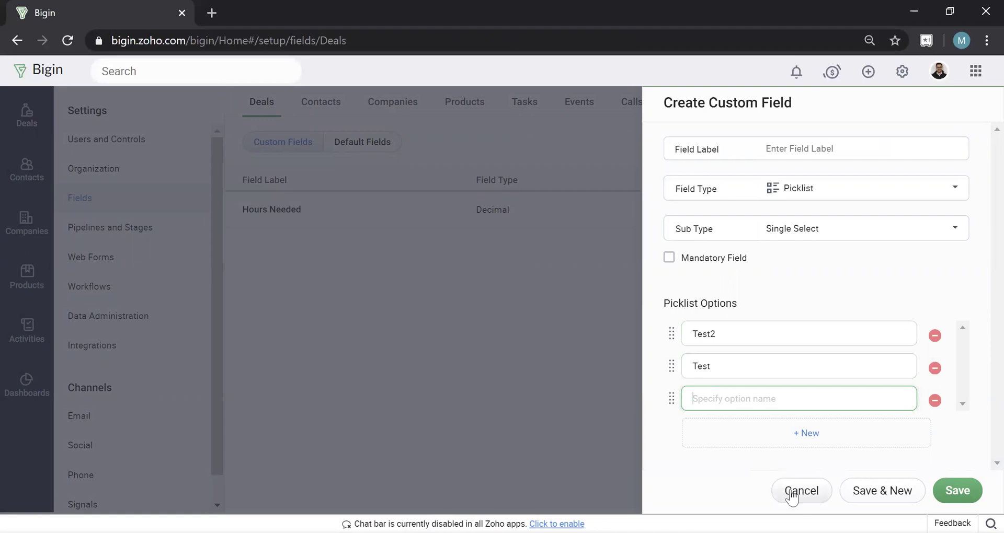
- Preview the Email, URL, Checkbox and Date field types, then discard the draft field
left_click(805, 190)
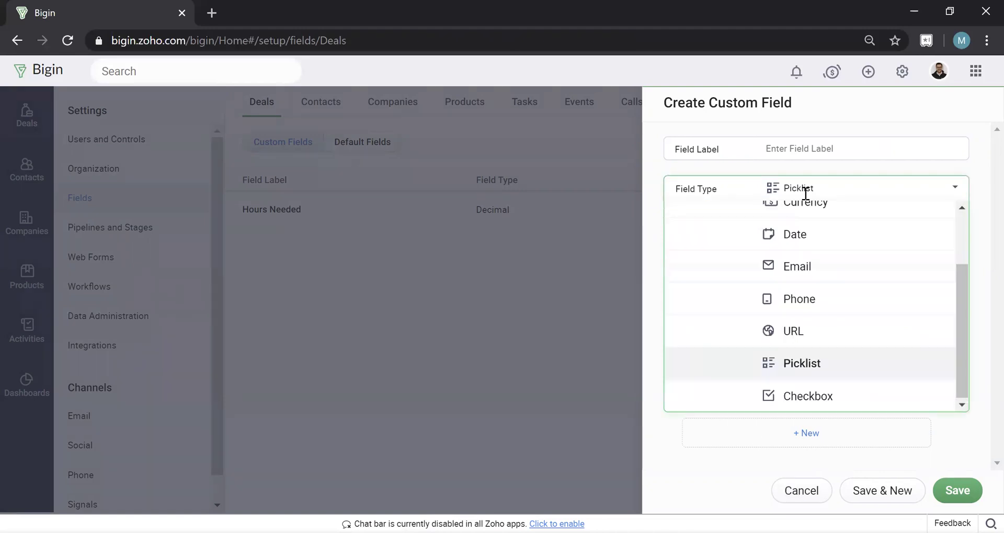
left_click(809, 268)
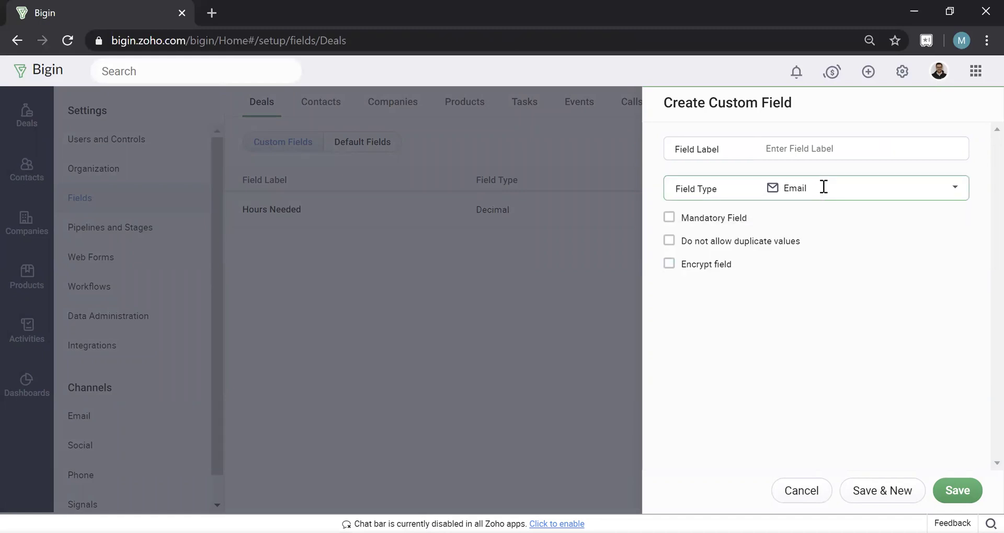
left_click(825, 193)
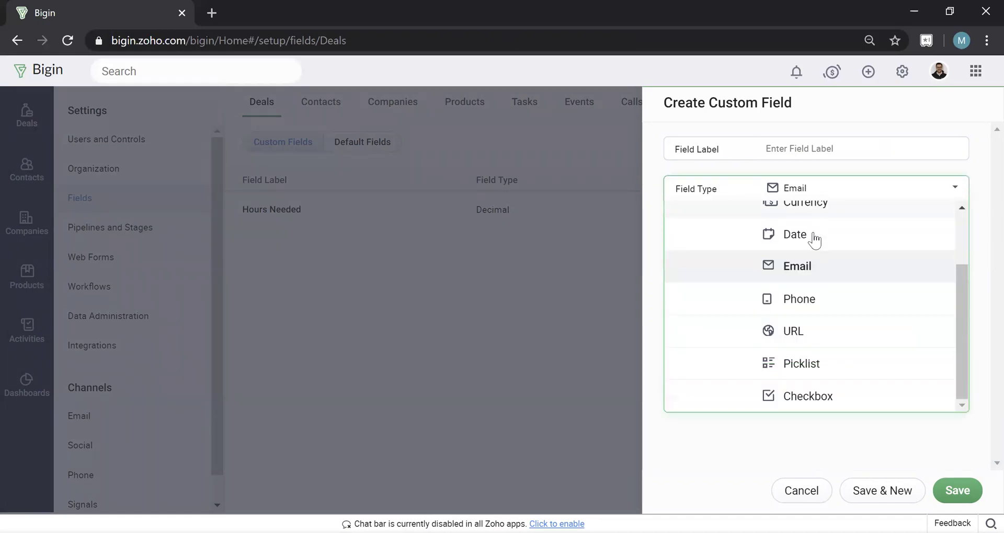
left_click(807, 329)
left_click(830, 191)
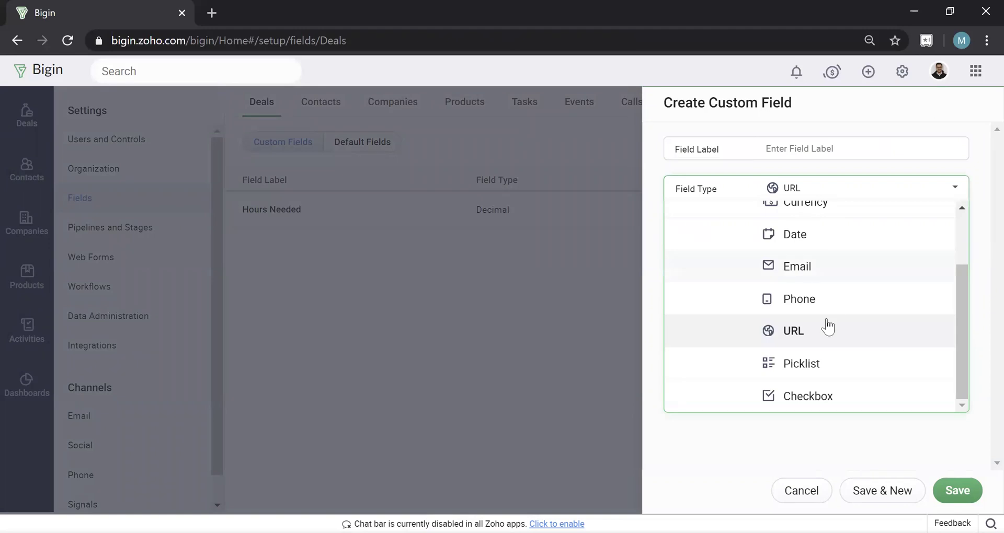
left_click(819, 397)
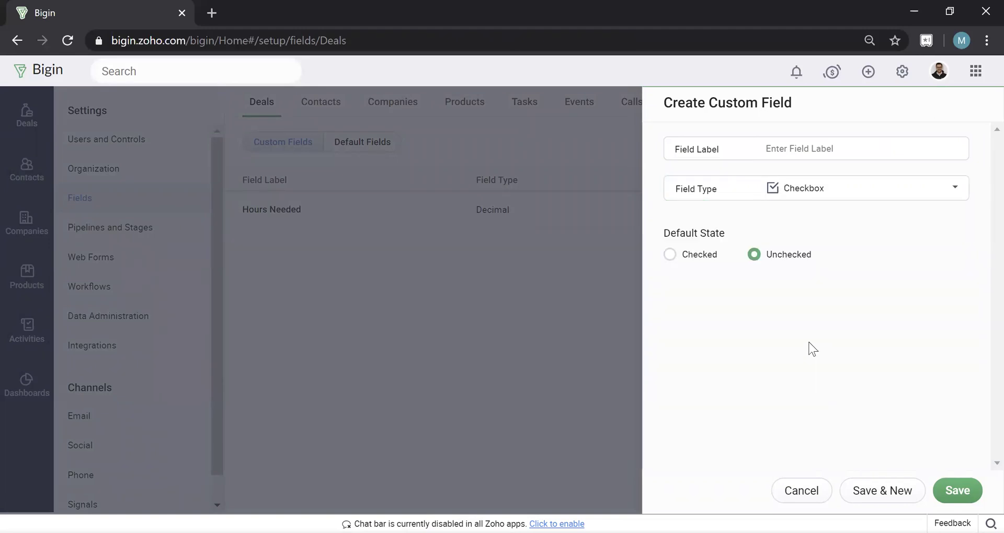
left_click(832, 196)
scroll(801, 268, "up", 3)
scroll(801, 268, "down", 3)
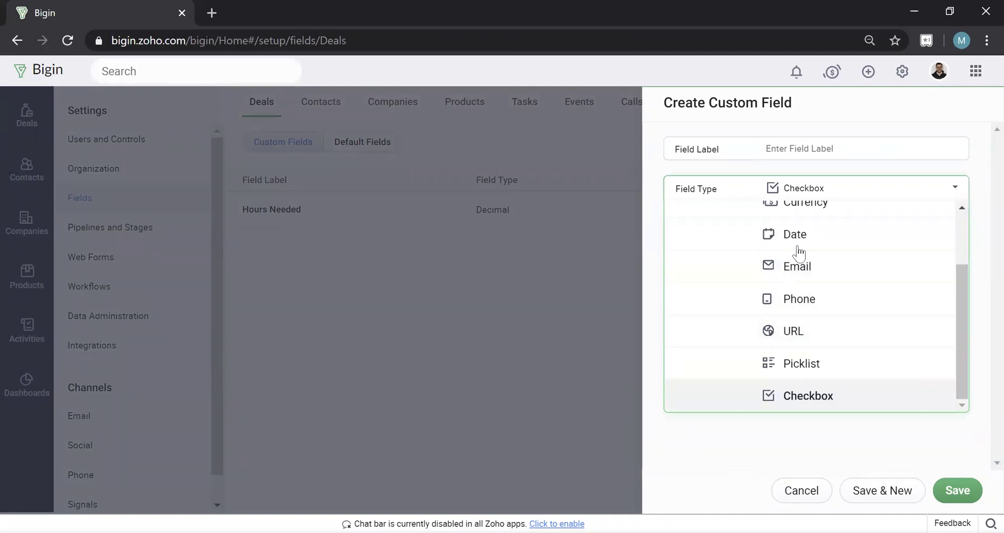
left_click(797, 250)
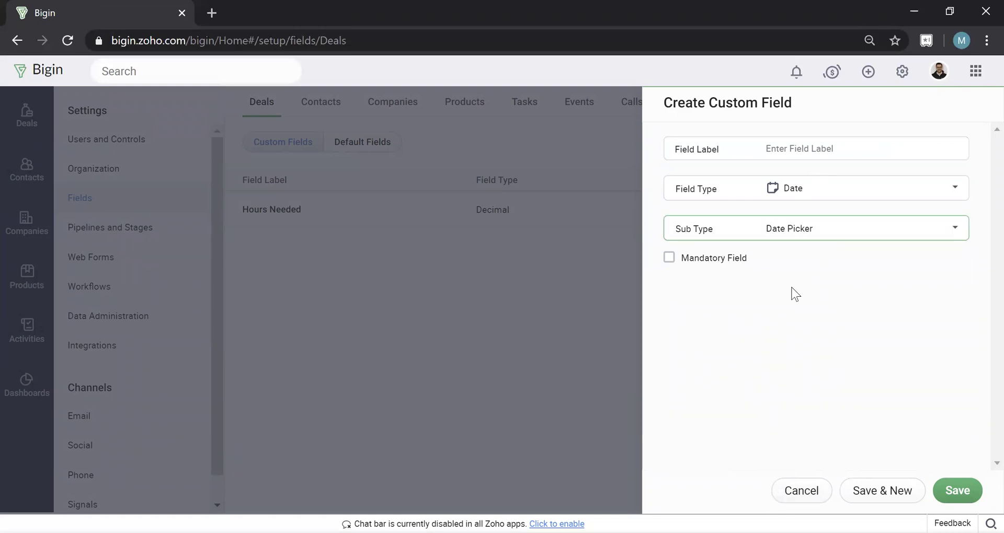
left_click(784, 486)
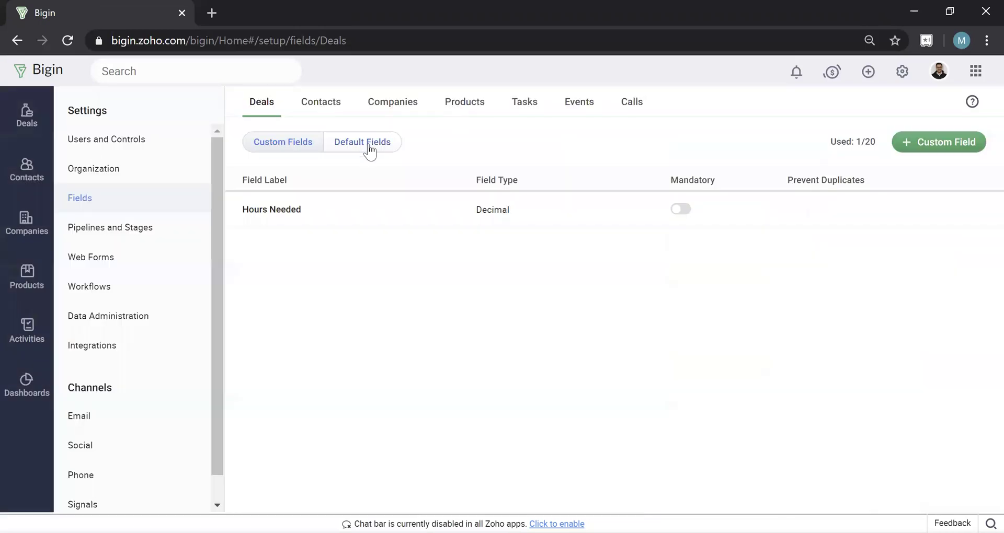